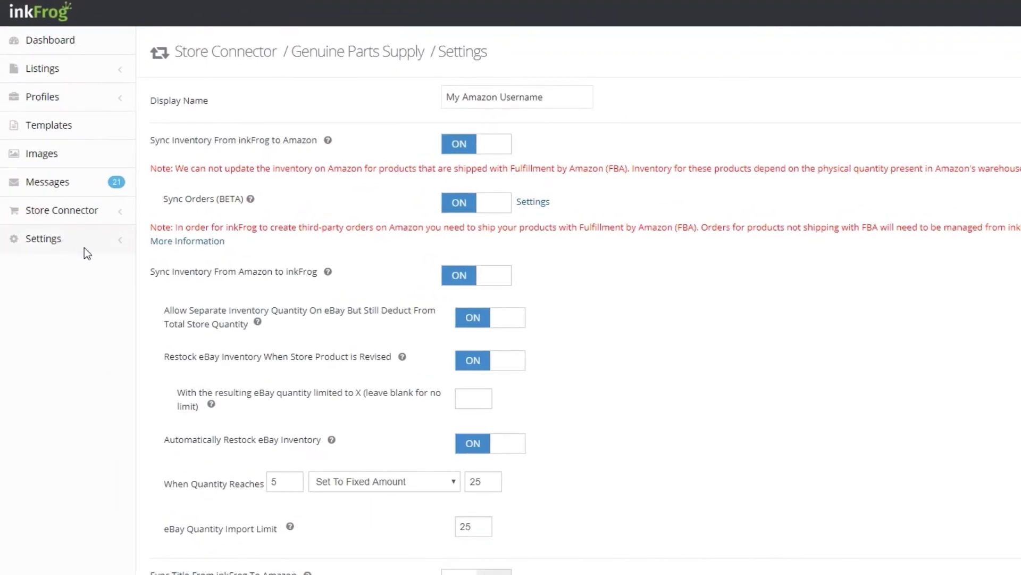
Expand Settings to list the account pages and focus the Display Name field
left_click(84, 245)
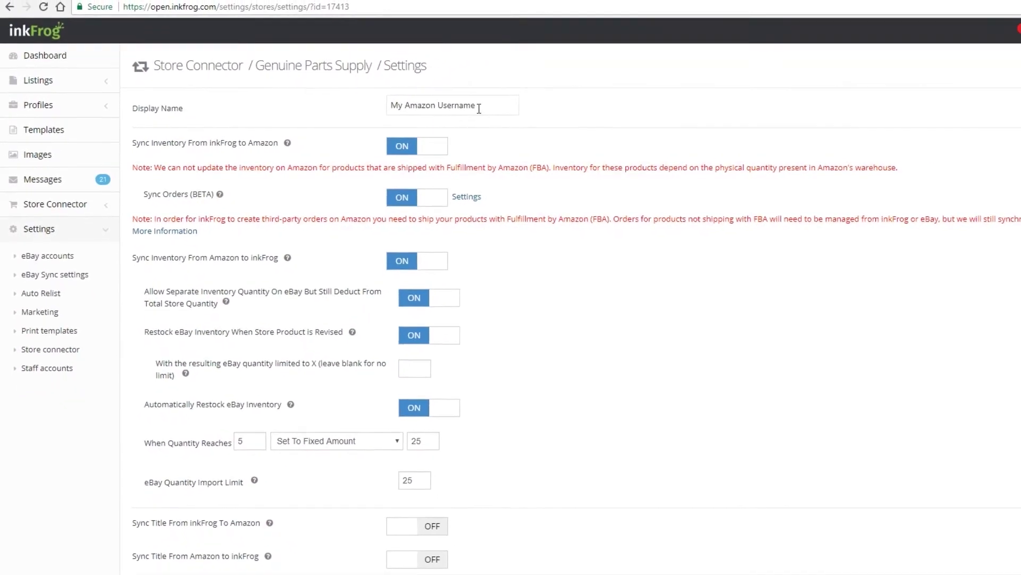
left_click(479, 108)
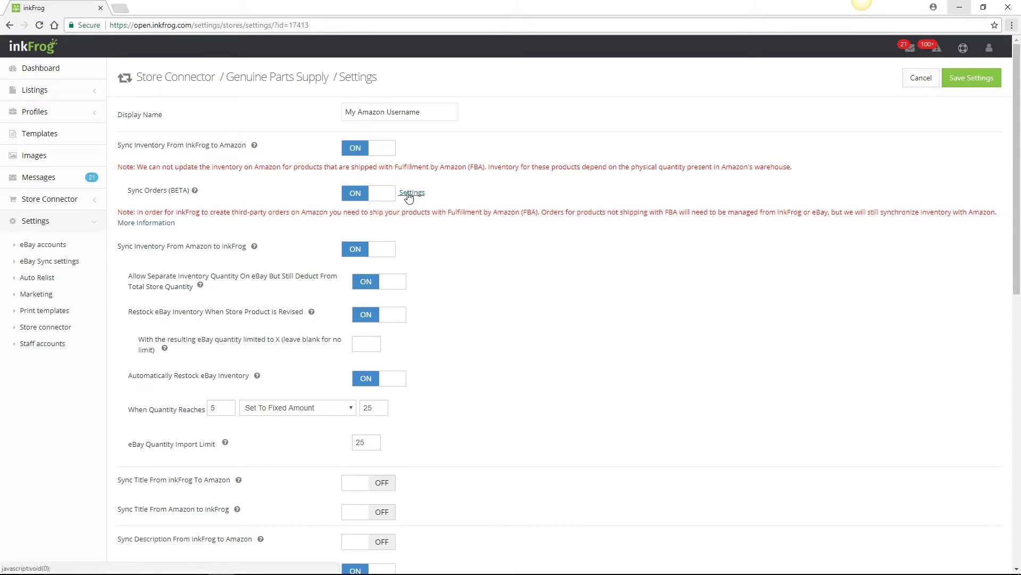
left_click(408, 193)
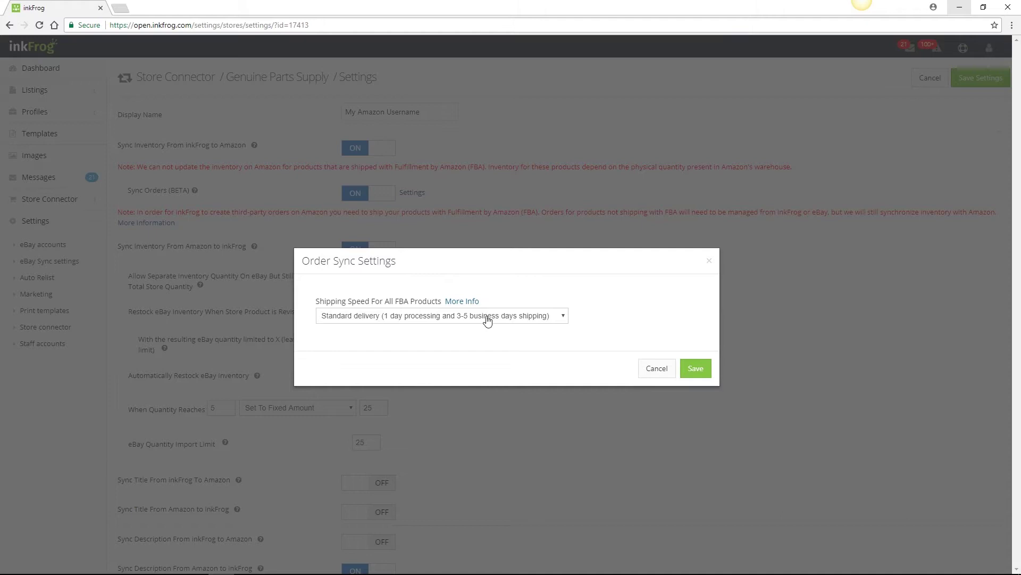
left_click(487, 319)
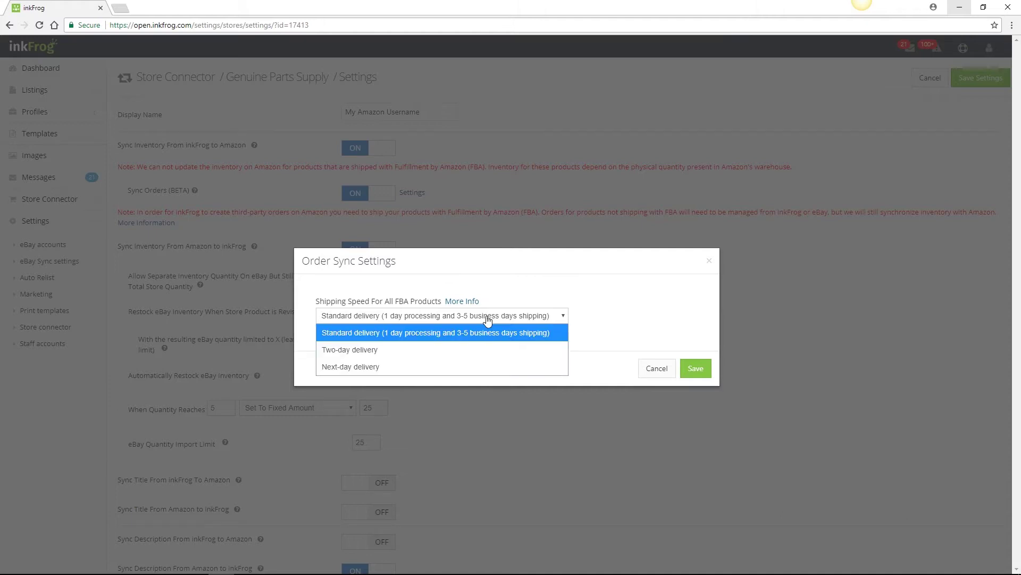
key("Escape")
key("Escape")
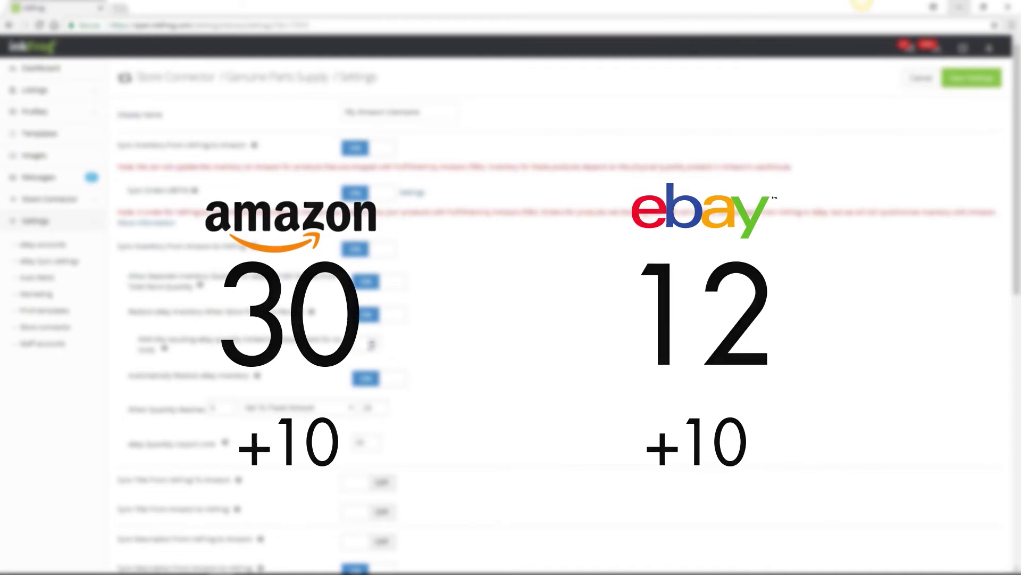
Limit the resulting eBay quantity to 5 when restocking after a store product revision
left_click(370, 345)
type("5")
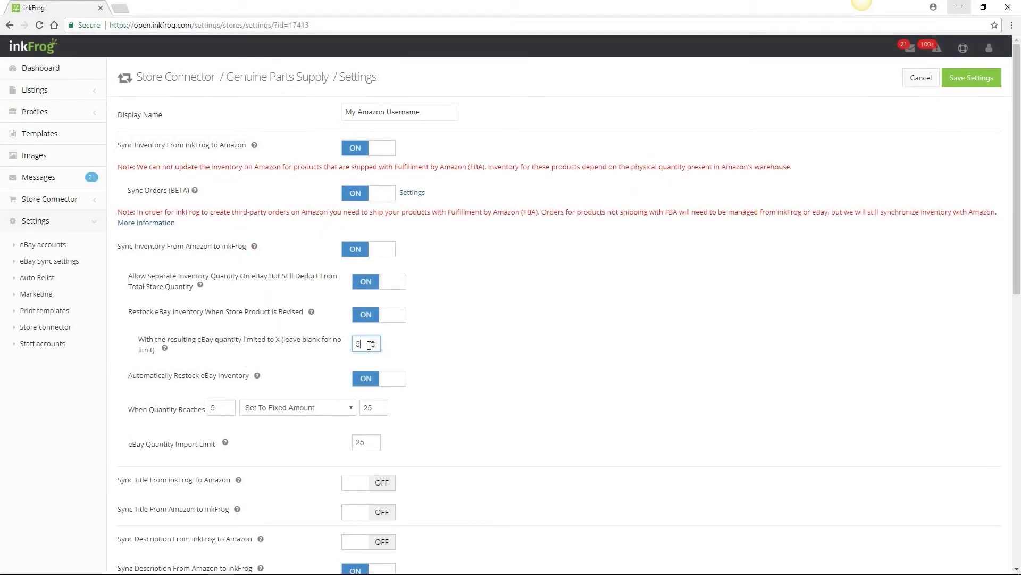
left_click(422, 345)
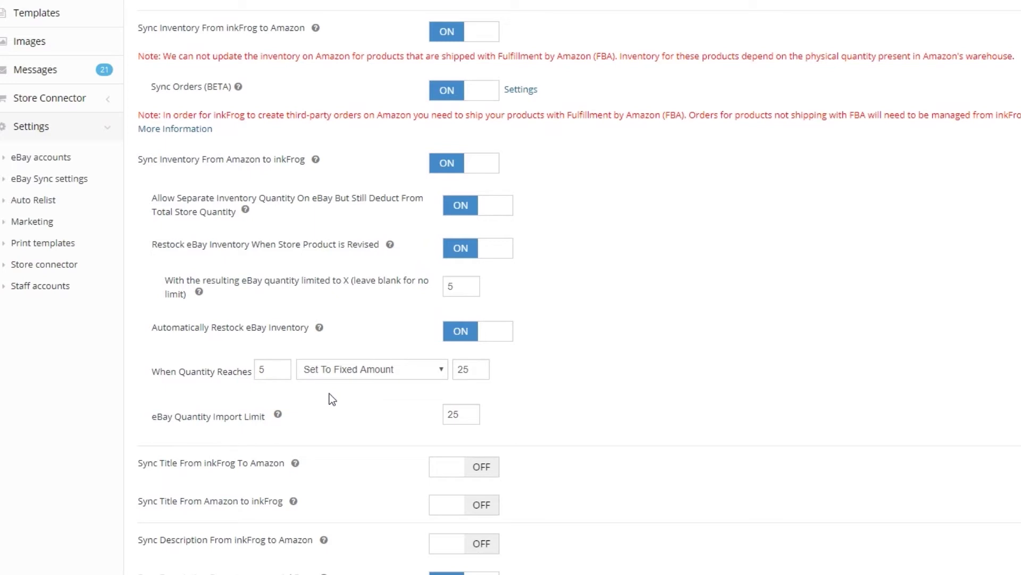
Make eBay restock trigger at quantity 4 and reset to a fixed 5
double_click(268, 371)
type("4")
double_click(481, 371)
type("5")
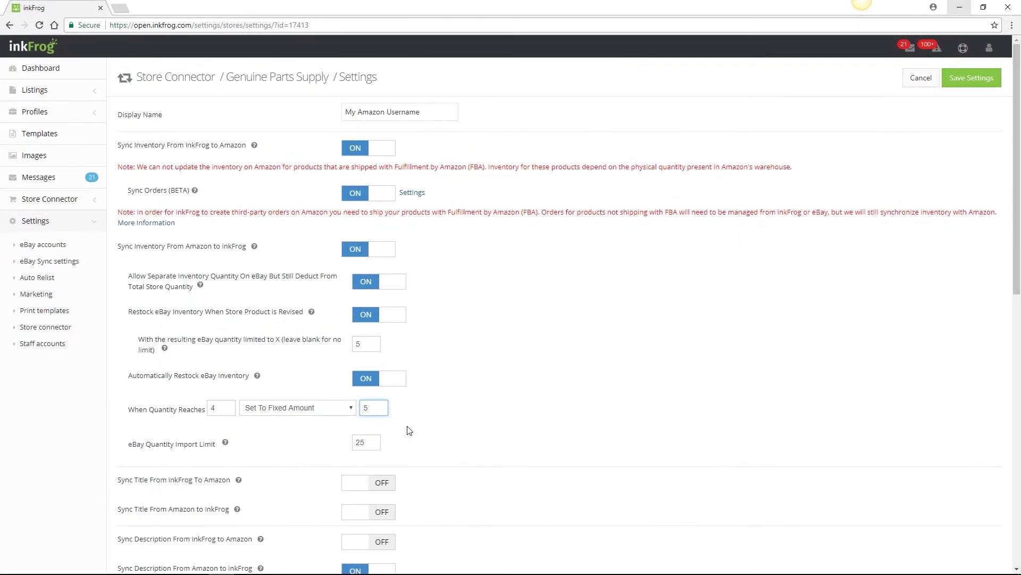
left_click(410, 430)
Lower the eBay Quantity Import Limit to 5
mouse_move(311, 318)
mouse_move(259, 379)
double_click(365, 445)
type("5")
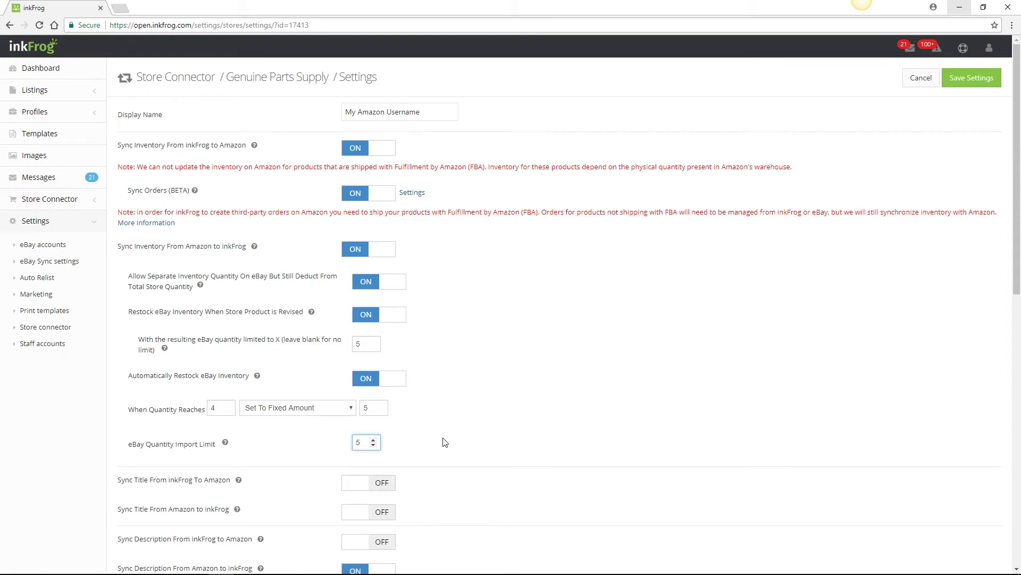
Switch Sync Description From Amazon to inkFrog off
scroll(444, 442, "down", 7)
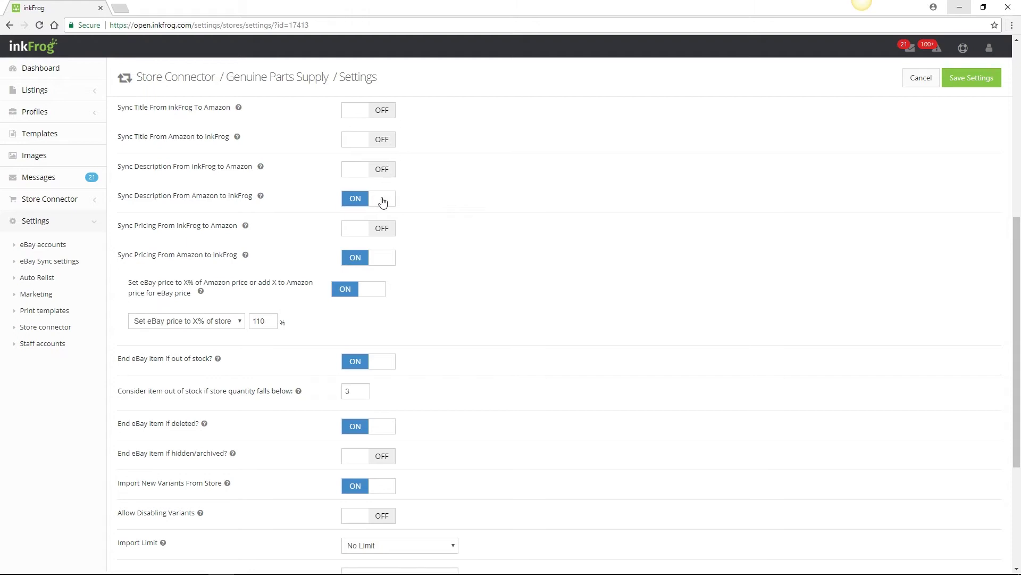
left_click(352, 202)
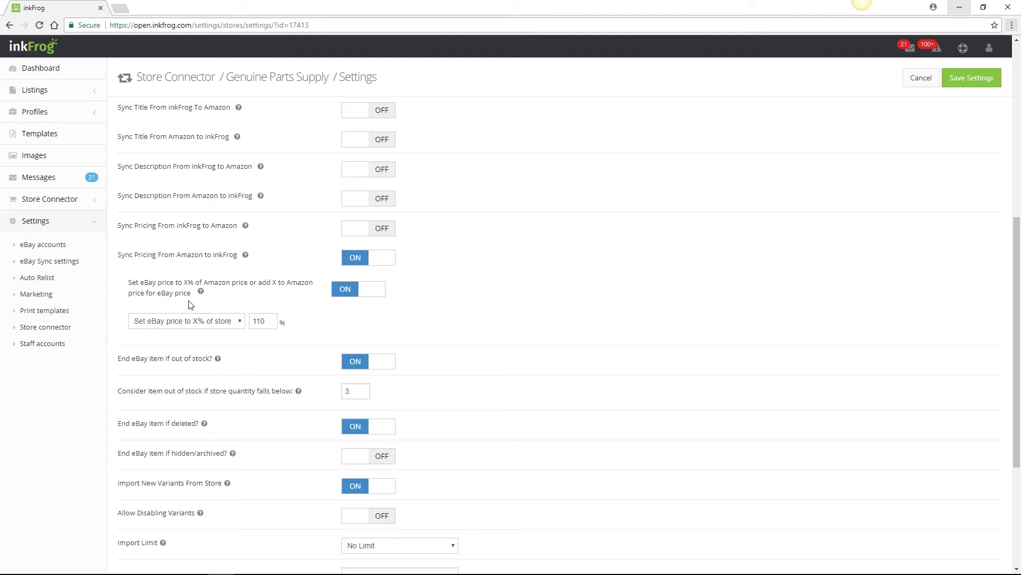
mouse_move(200, 292)
Keep eBay pricing at 110% of the store price
left_click(239, 325)
left_click(240, 327)
left_click(266, 326)
left_click(309, 326)
Change the out-of-stock threshold from 3 to 10 store units
mouse_move(300, 392)
left_click_drag(353, 391, 337, 390)
left_click(430, 391)
mouse_move(235, 486)
mouse_move(201, 514)
Turn on Allow Disabling Variants and set the Import Limit to 1000
left_click(351, 525)
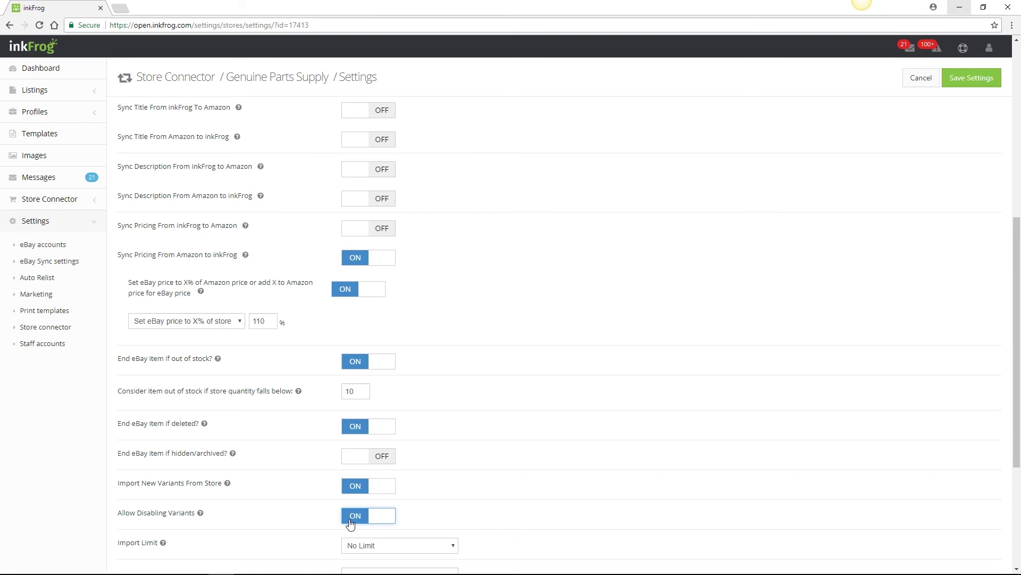
scroll(272, 500, "down", 1)
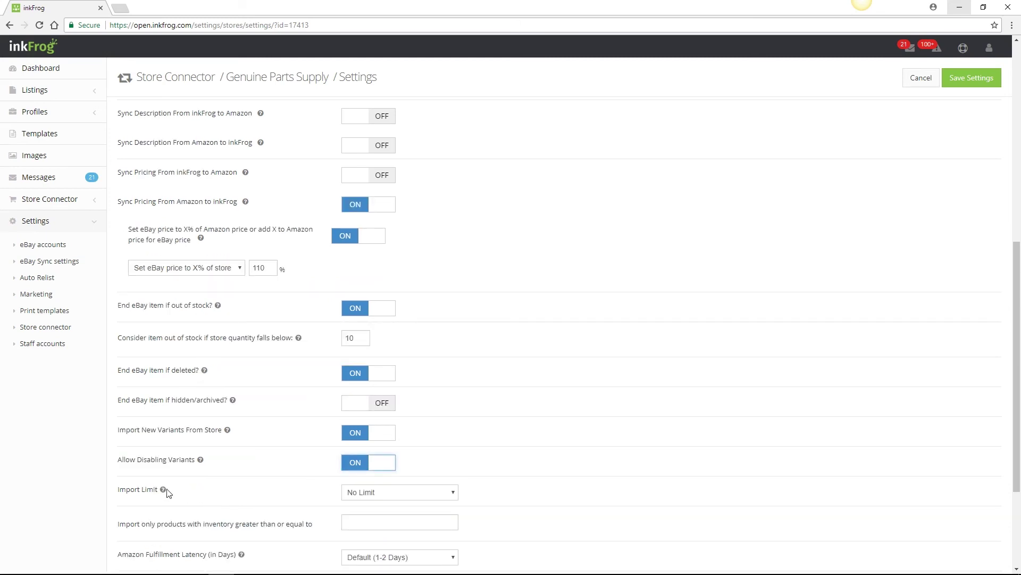
mouse_move(165, 494)
left_click(454, 494)
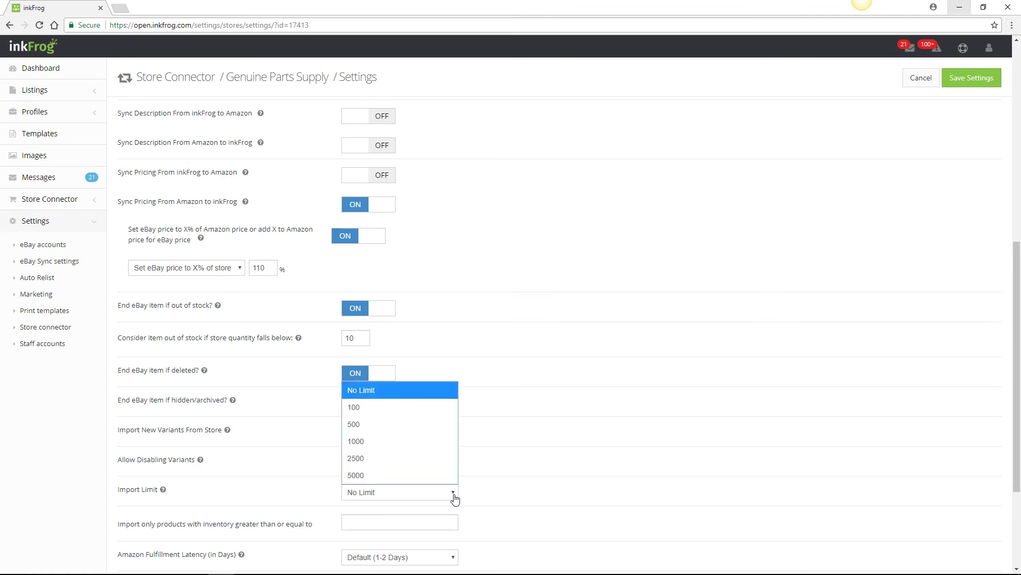
left_click(420, 441)
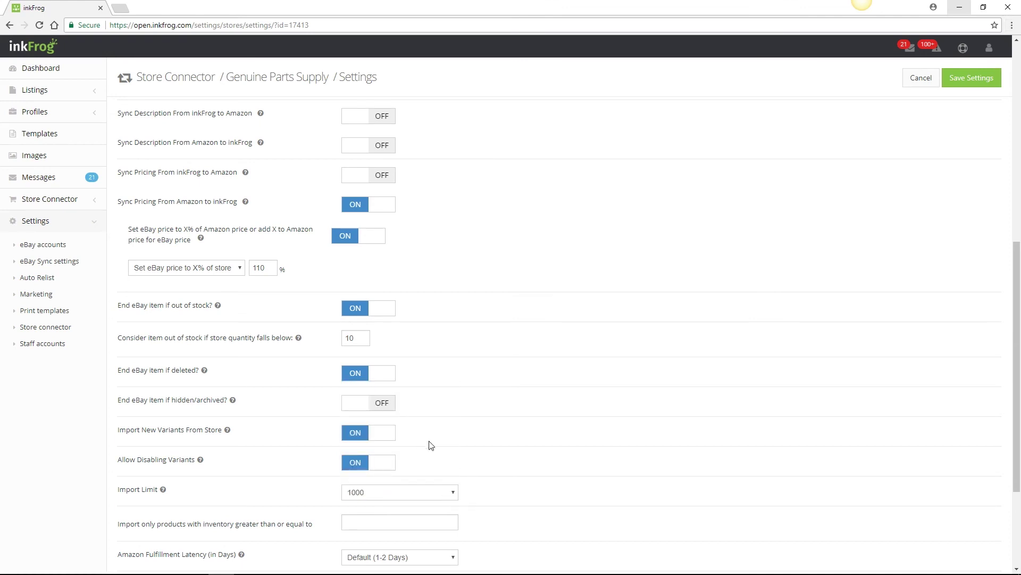
Set the minimum inventory for import to 0
left_click(404, 522)
type("0")
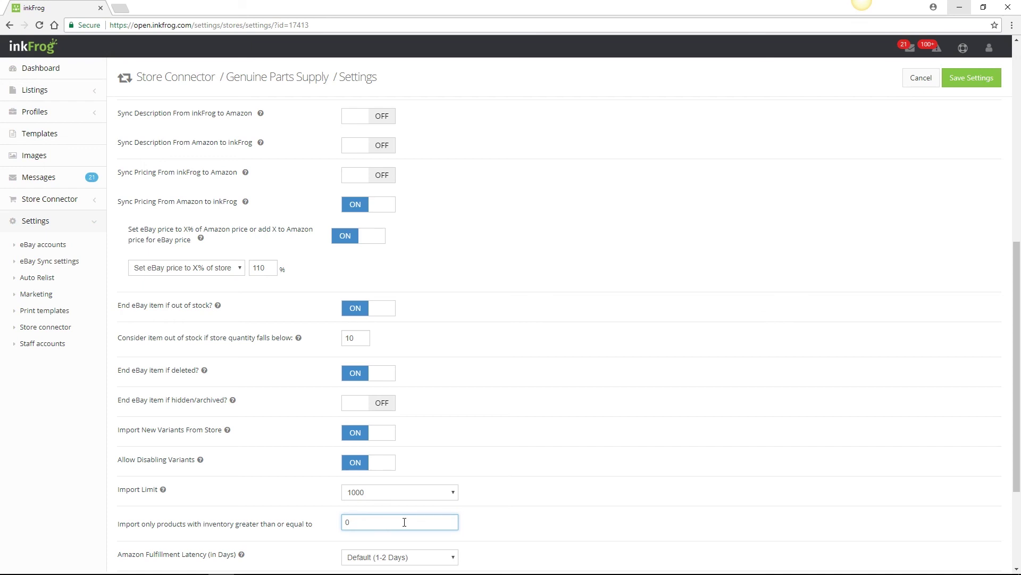
key("Tab")
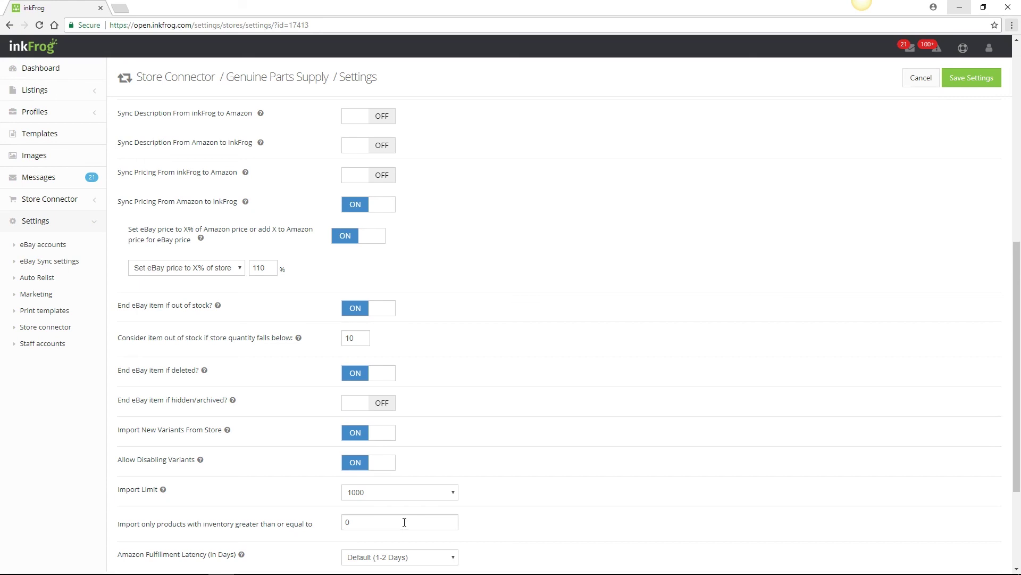
left_click(453, 562)
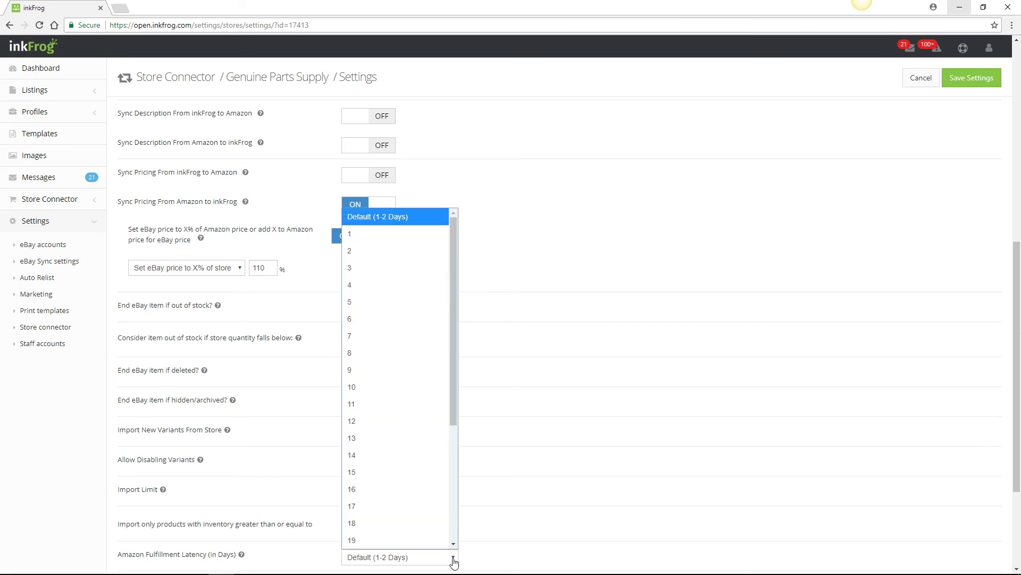
left_click(454, 562)
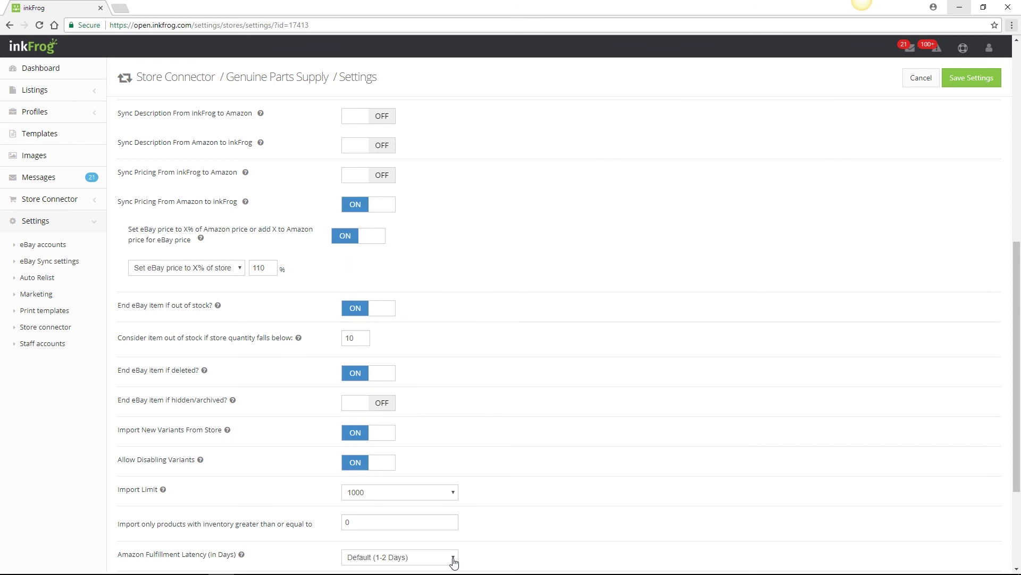